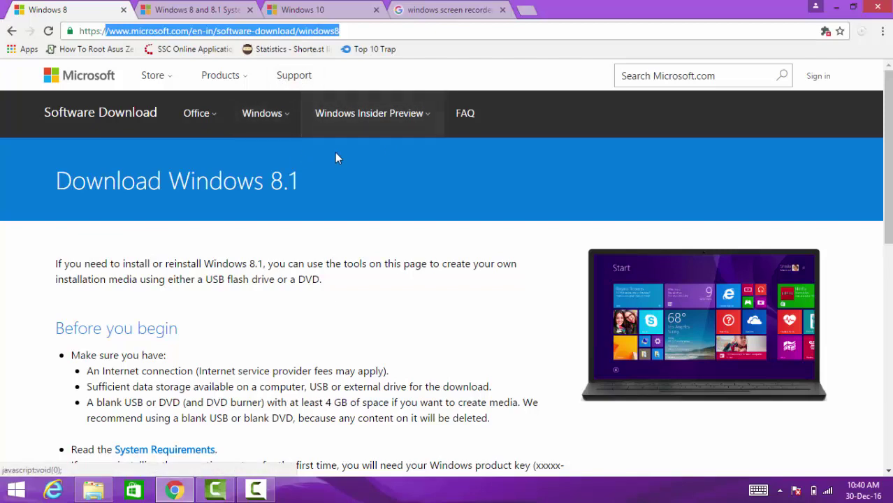
Step: Download the media creation tool from the Windows 8.1 download page, then open it and allow it to make changes
scroll(335, 154, down, 3)
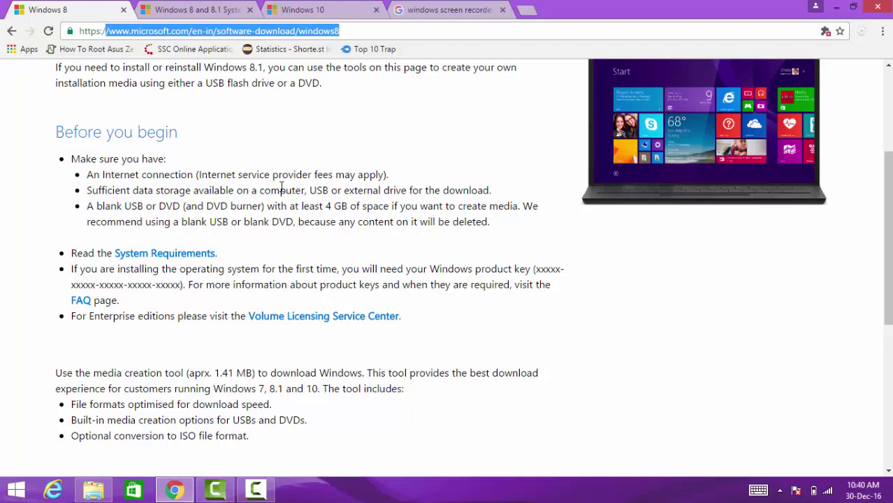
scroll(283, 186, down, 4)
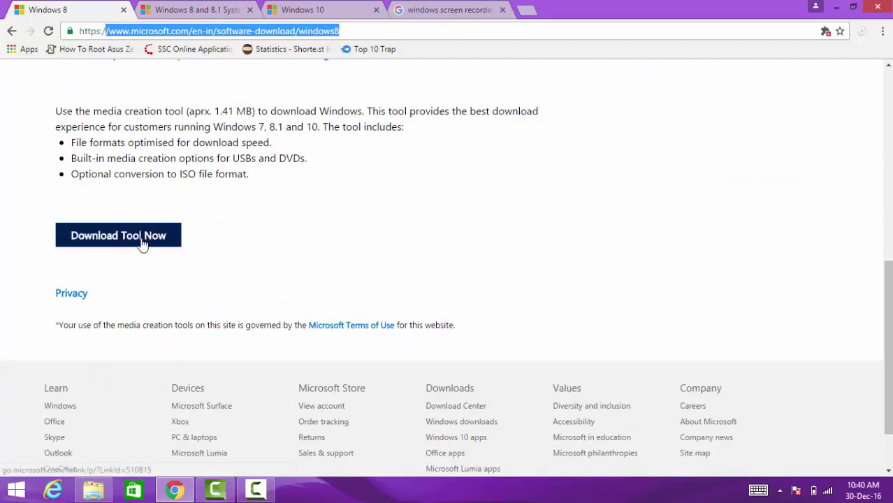
click(143, 238)
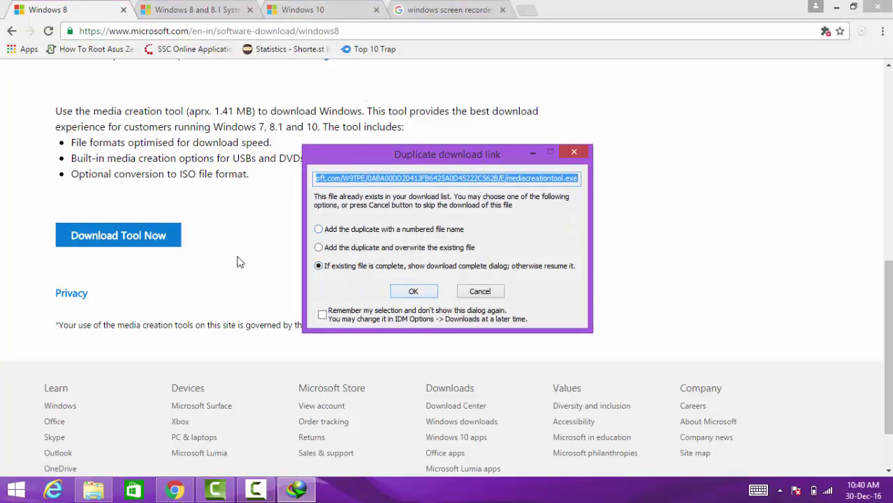
click(418, 292)
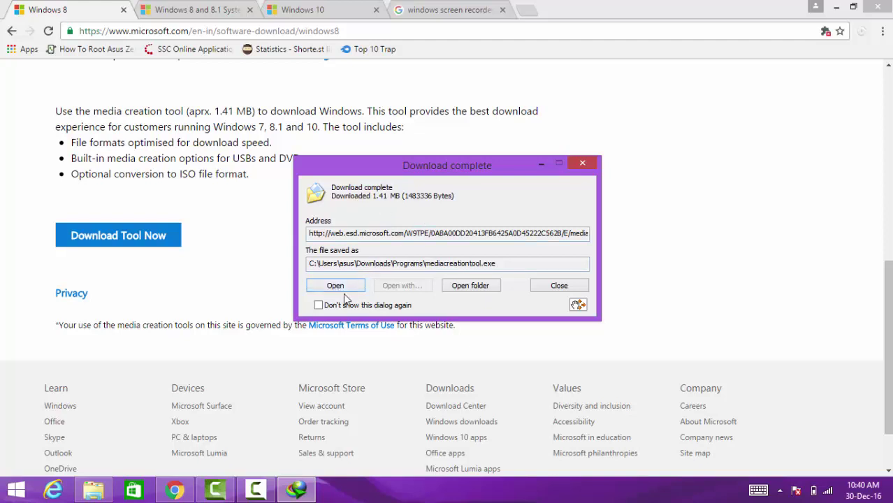
click(344, 292)
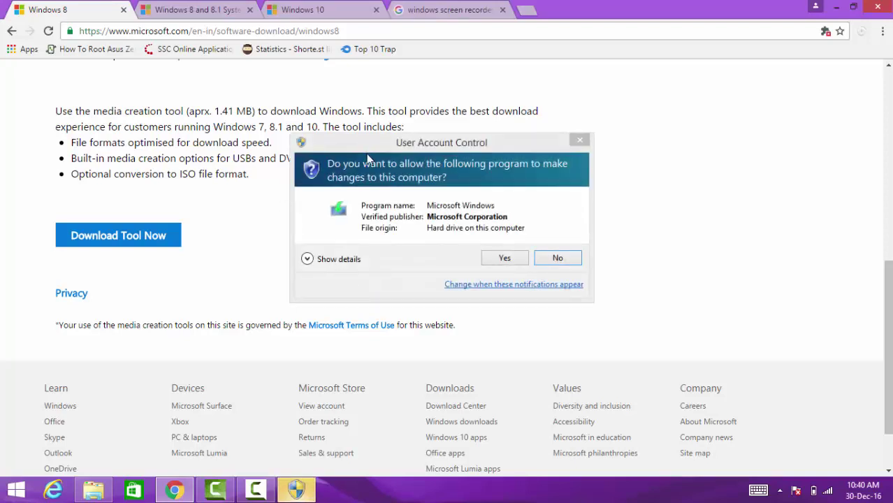
click(500, 260)
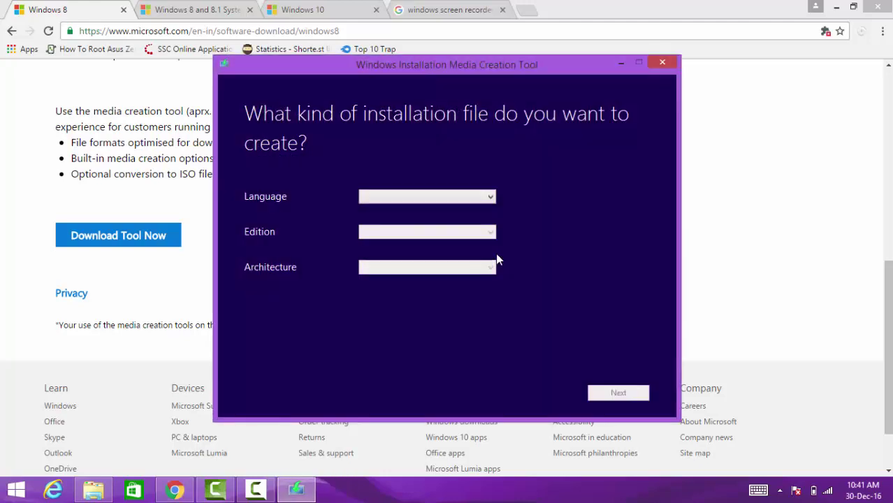
Step: Set the installation file to English (United Kingdom), Windows 8.1 Pro and 64-bit (x64), and continue
click(491, 197)
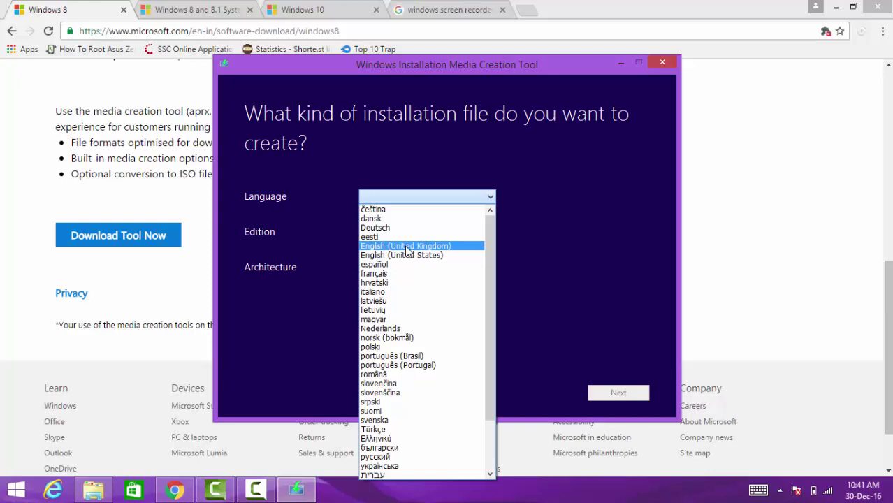
click(407, 246)
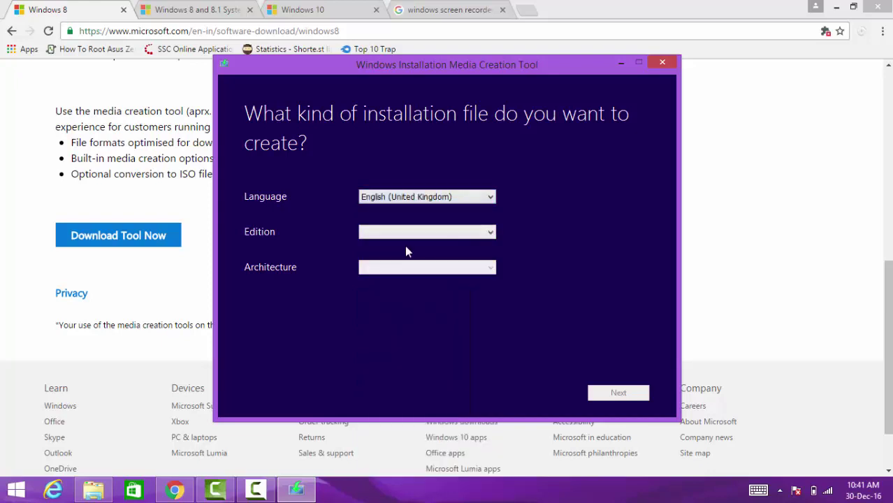
click(490, 232)
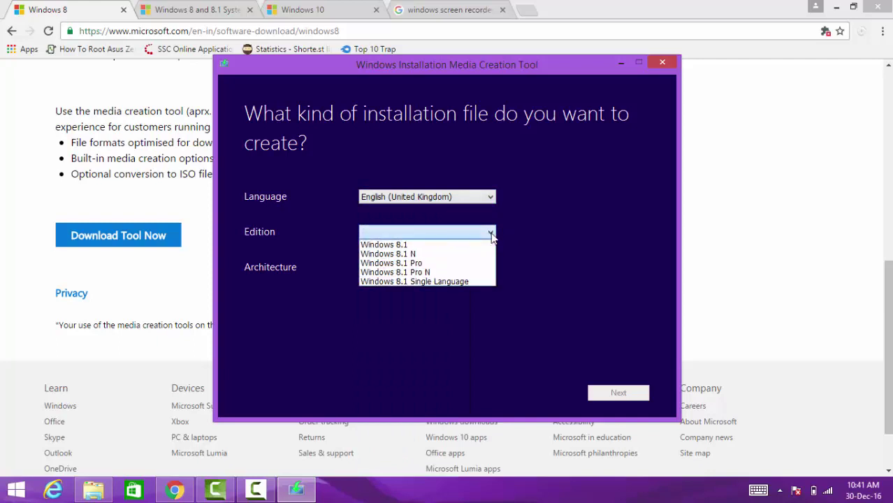
click(434, 263)
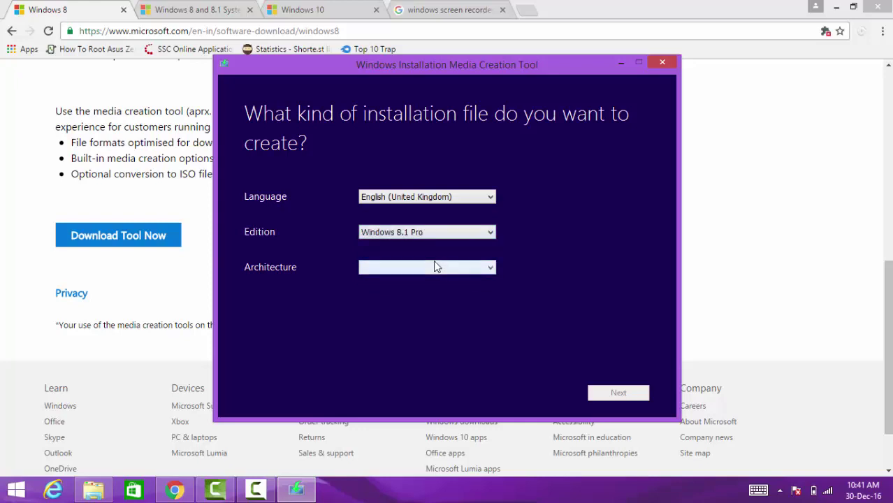
click(489, 270)
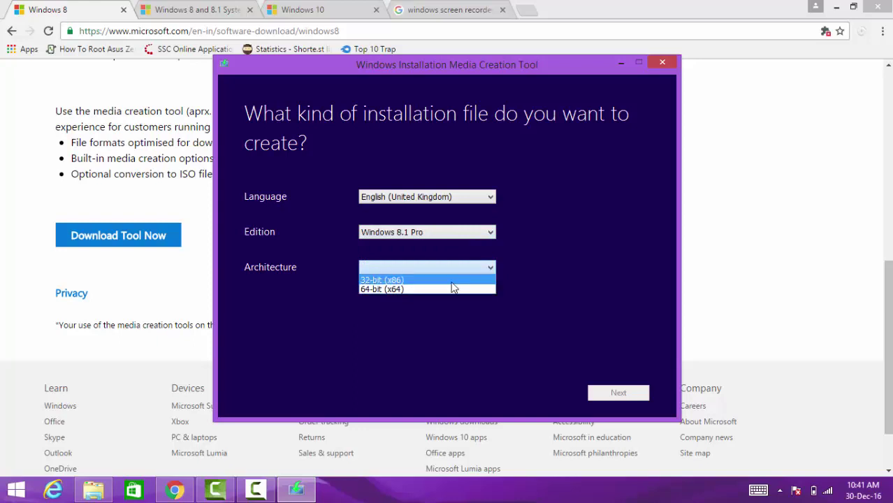
click(403, 288)
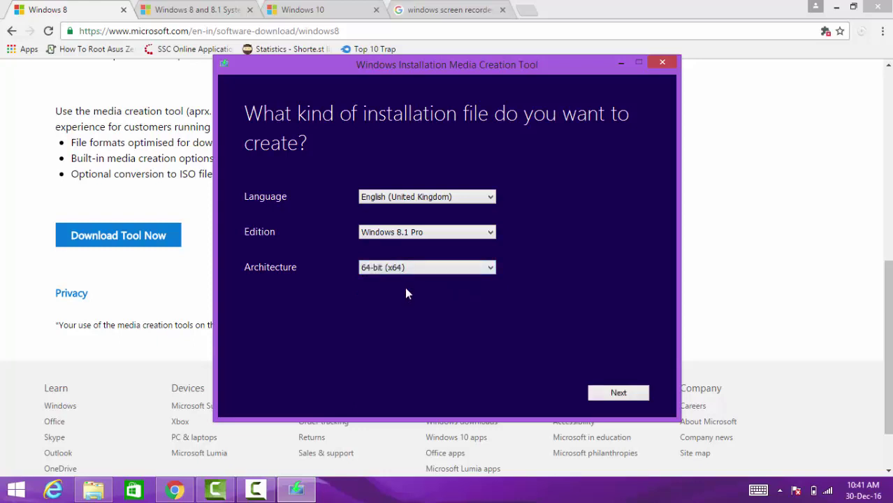
click(448, 270)
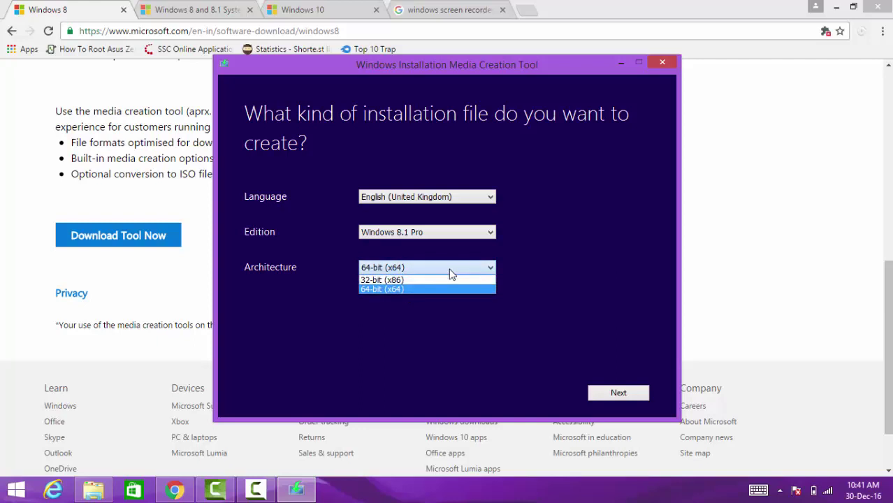
click(409, 290)
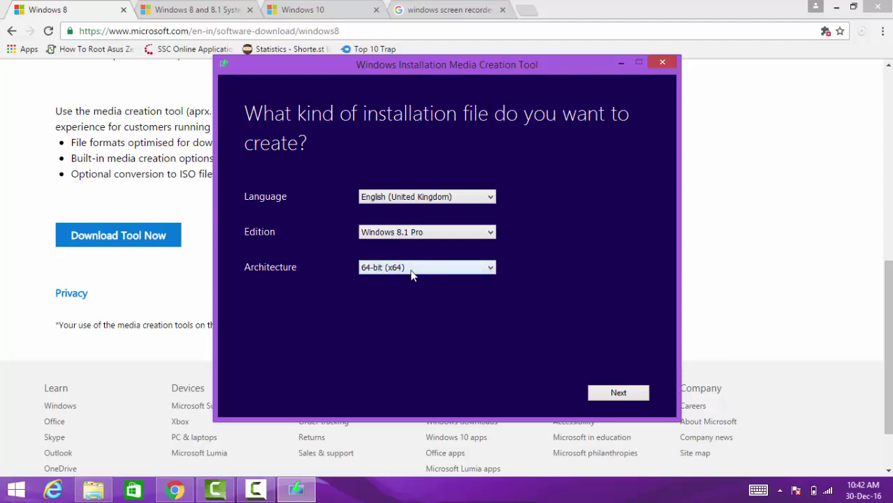
click(605, 392)
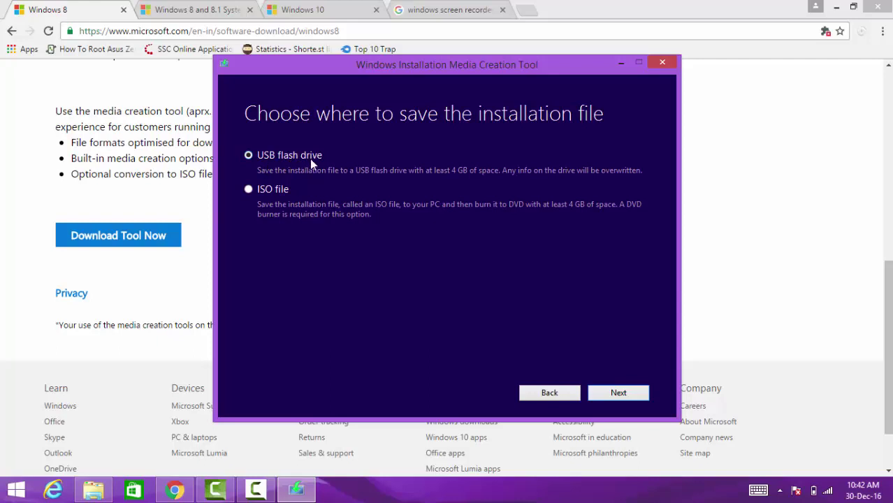
Step: Choose ISO file as the save target and save it on the Desktop as Windows, starting the download
click(248, 191)
click(249, 155)
click(248, 190)
click(628, 393)
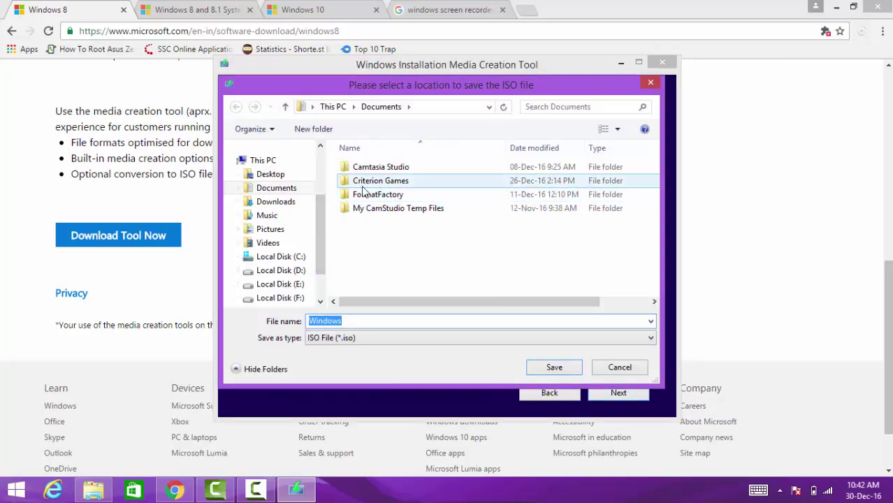
click(276, 175)
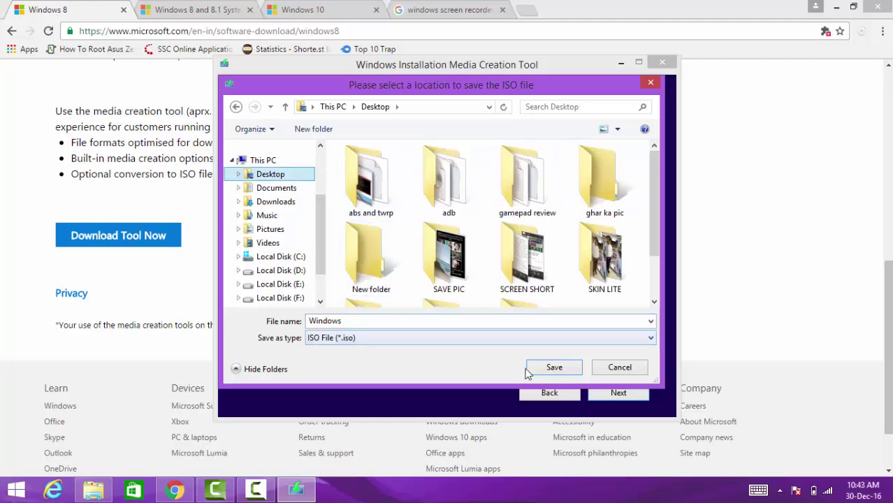
click(554, 367)
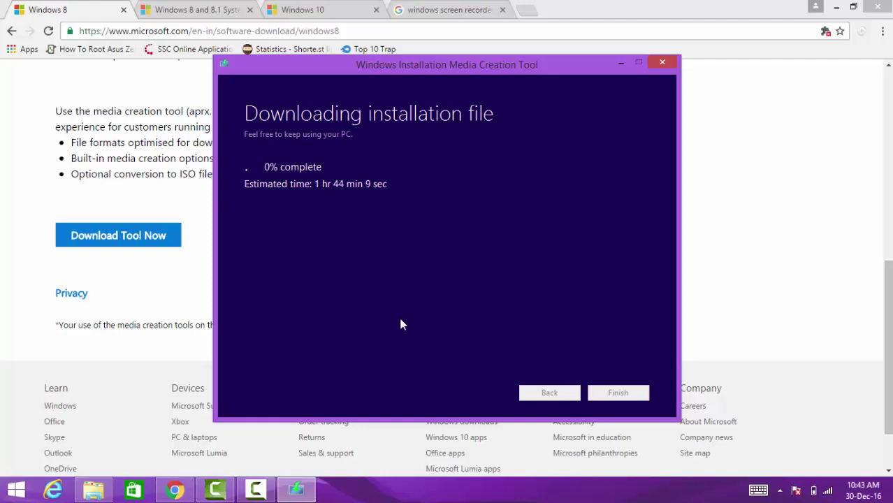
Step: Quit the Windows 8.1 media creation tool while its download is running and confirm quitting
click(672, 62)
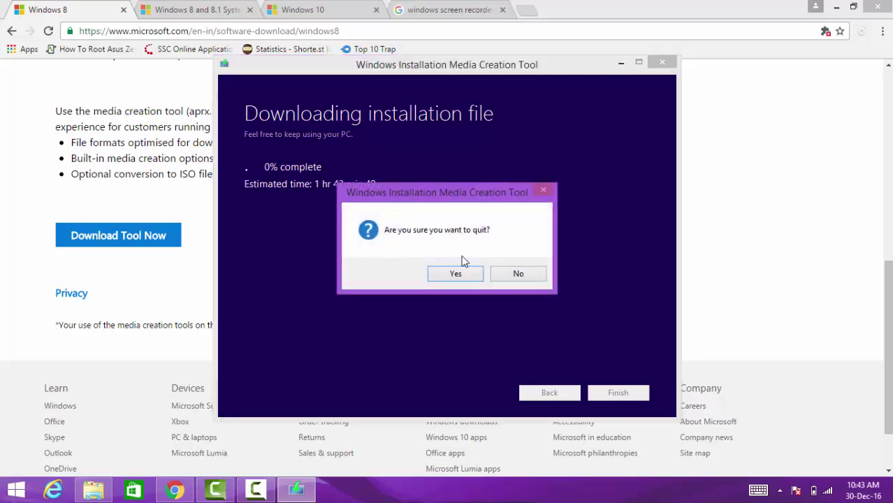
click(455, 273)
Step: Download the media creation tool from the Windows 10 page, then open it and allow it to make changes
click(299, 12)
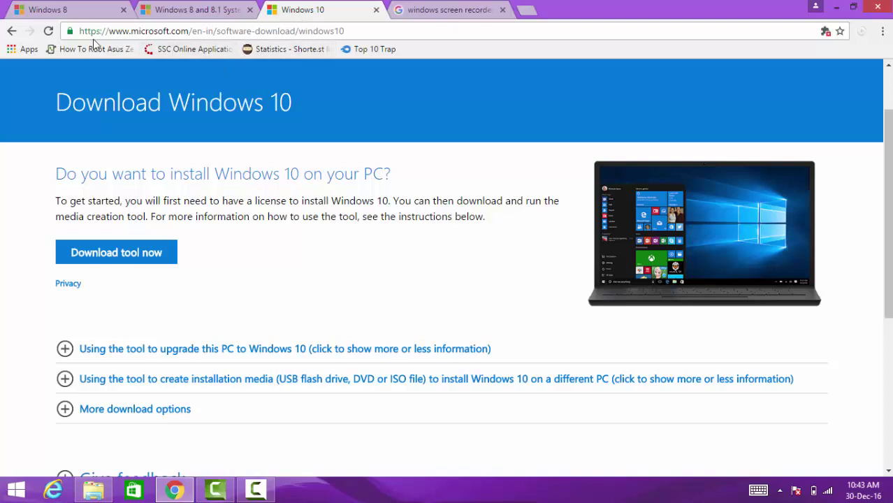
drag(361, 32, 81, 36)
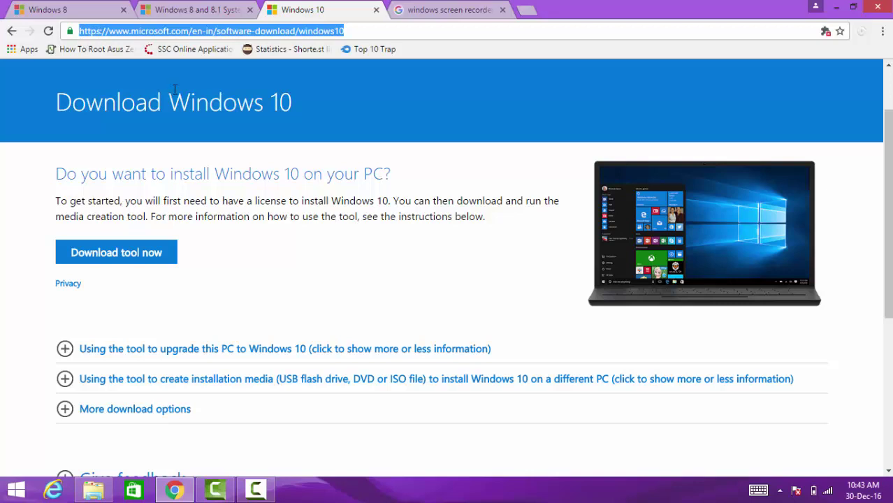
click(133, 261)
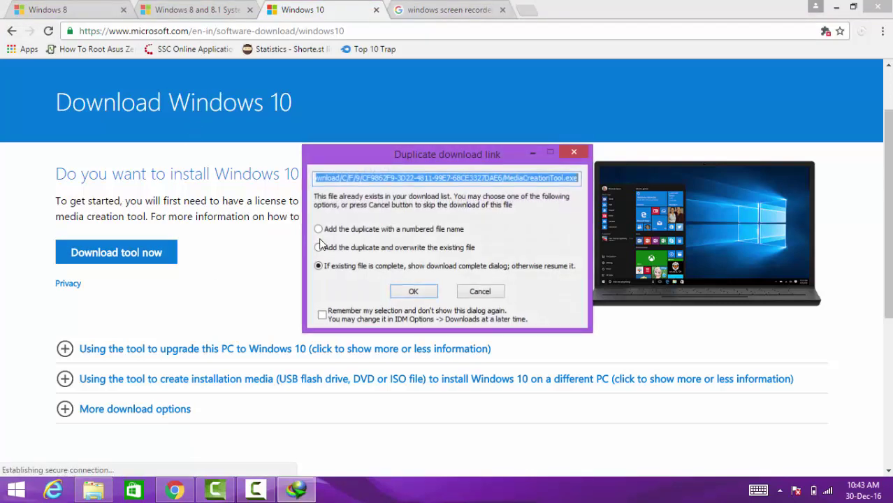
click(413, 291)
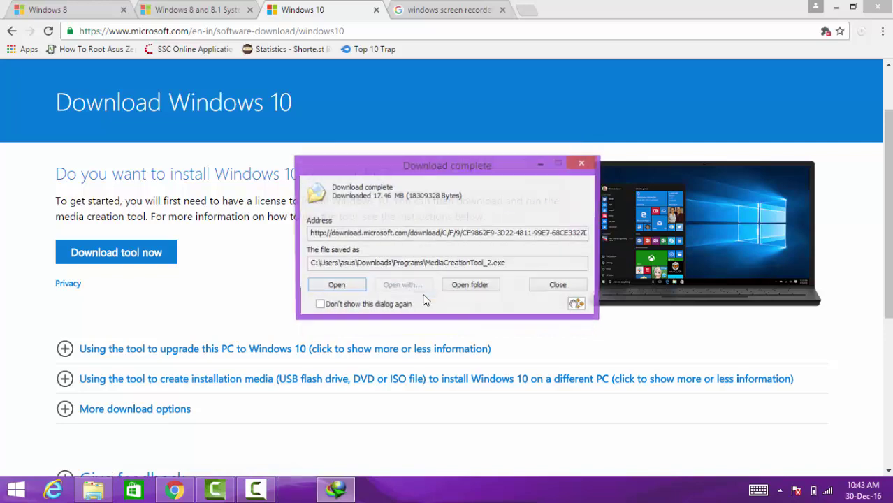
click(354, 288)
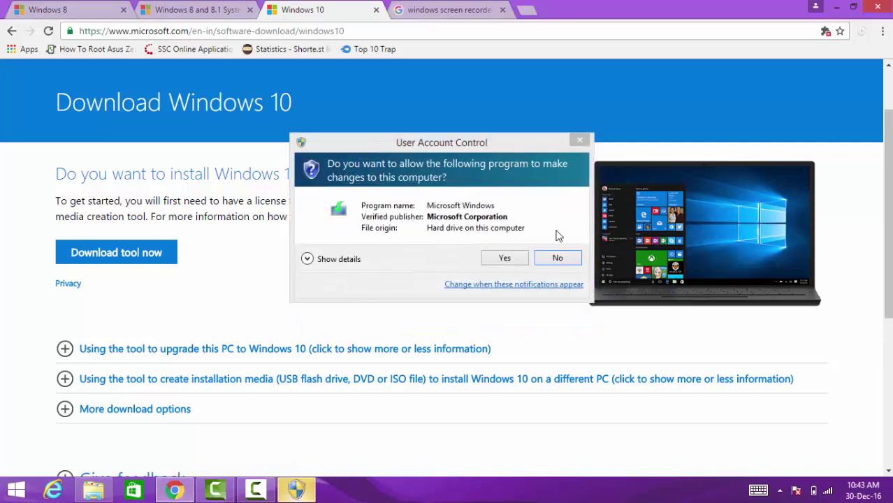
click(505, 259)
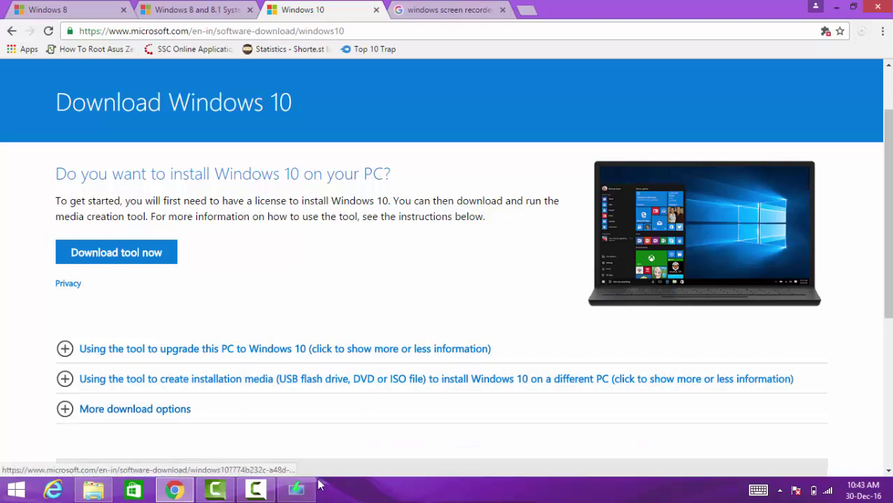
Step: Bring up the Windows 10 Setup window, go through the license terms to the end and accept them
click(299, 491)
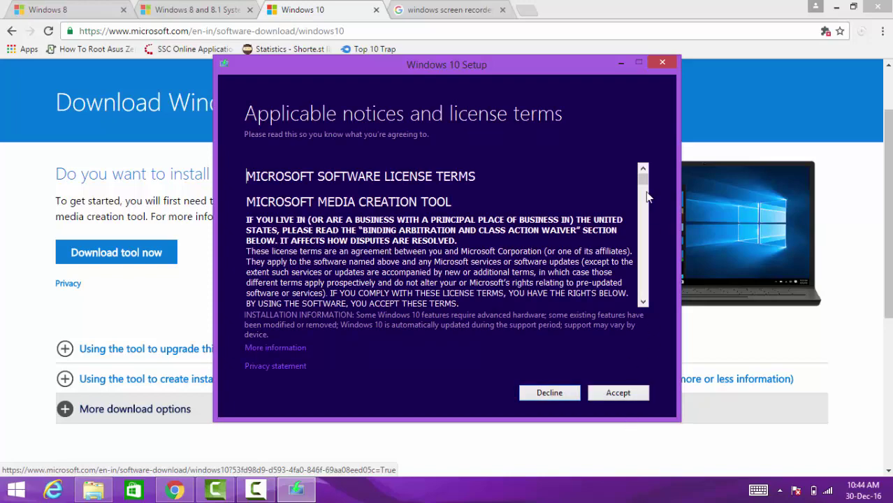
drag(643, 179, 652, 297)
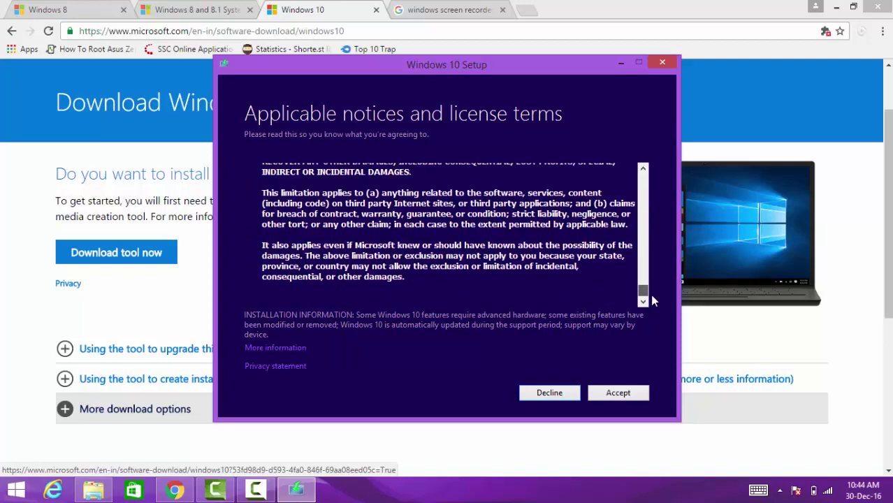
click(605, 395)
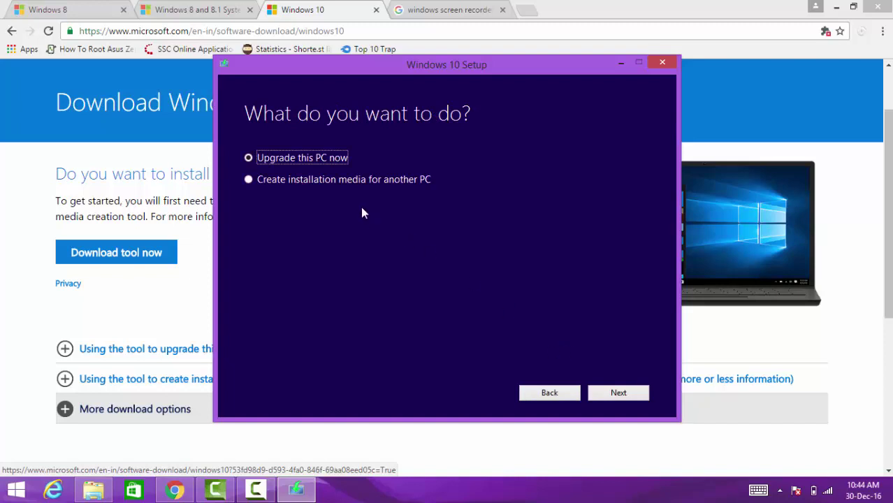
Step: Choose to create installation media for another PC and continue with the recommended options for this PC turned off
click(300, 183)
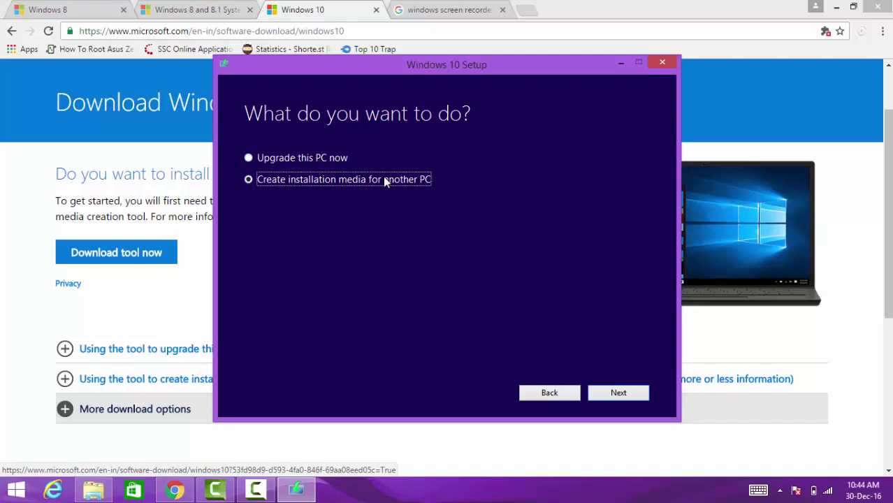
click(618, 391)
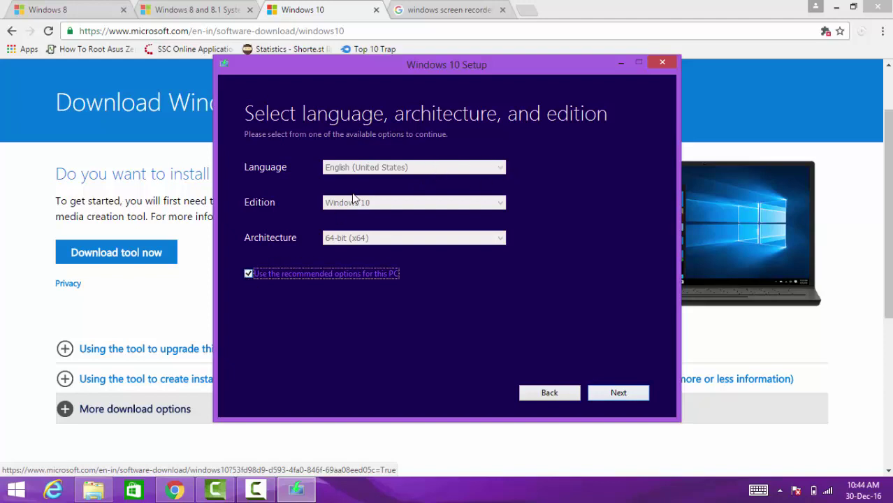
click(248, 275)
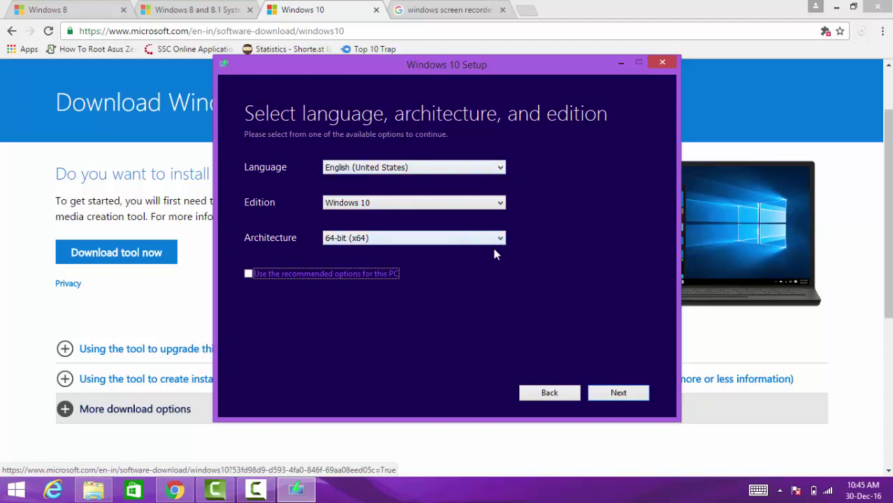
click(633, 393)
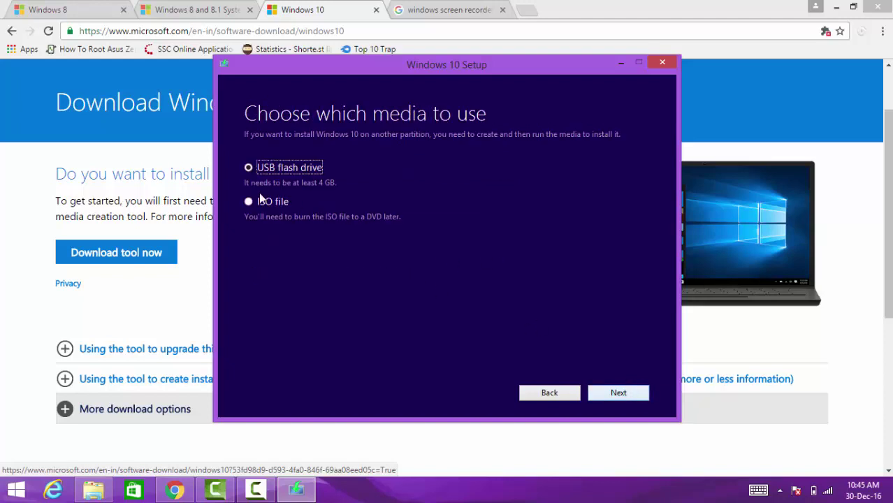
Step: Choose ISO file as the media and save it in Documents as Windows, starting the Windows 10 download
click(249, 202)
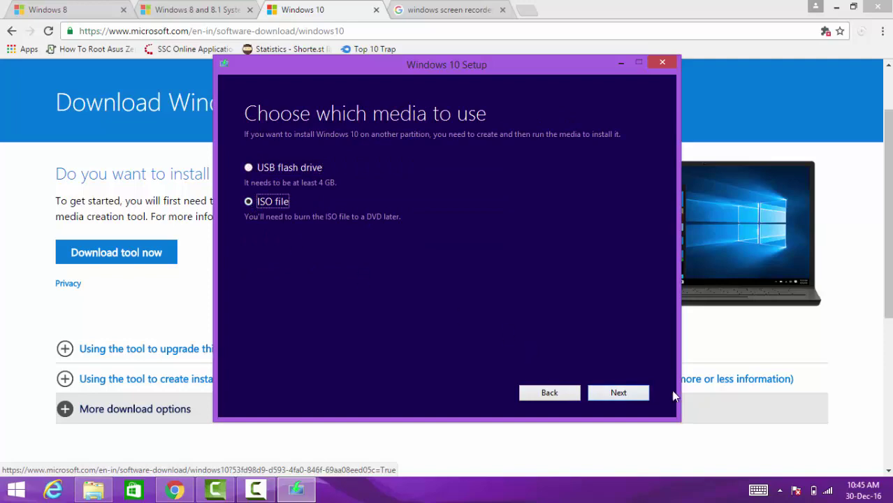
click(619, 393)
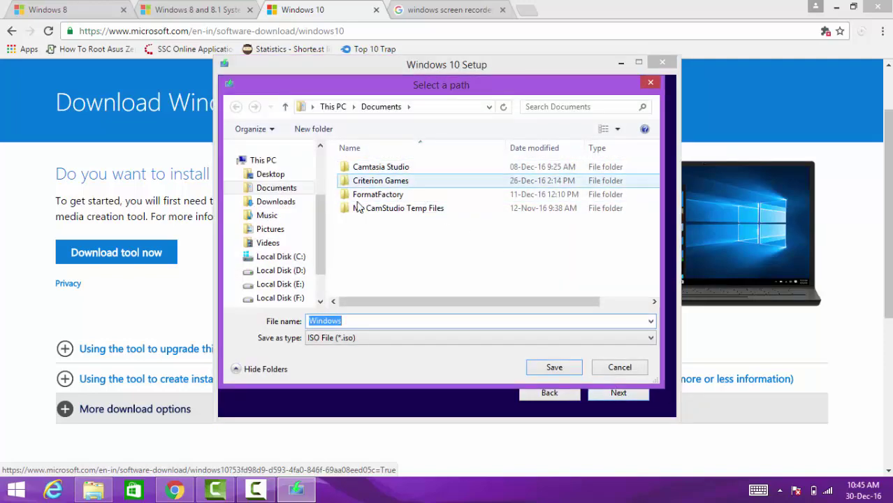
click(549, 367)
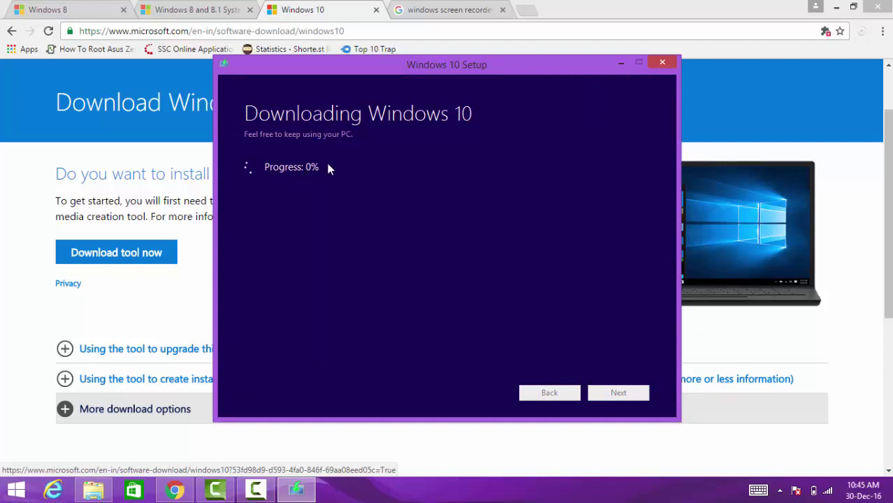
Step: Quit Windows 10 Setup while Windows 10 is downloading and confirm quitting
click(666, 65)
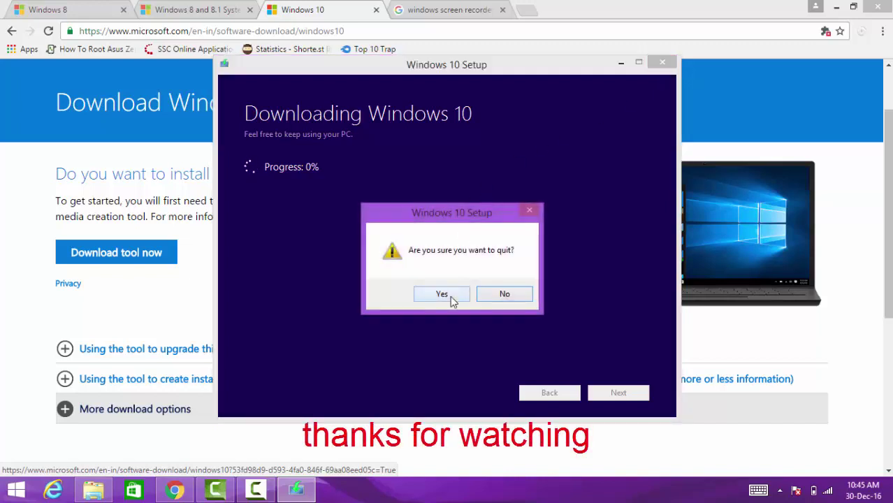
click(442, 294)
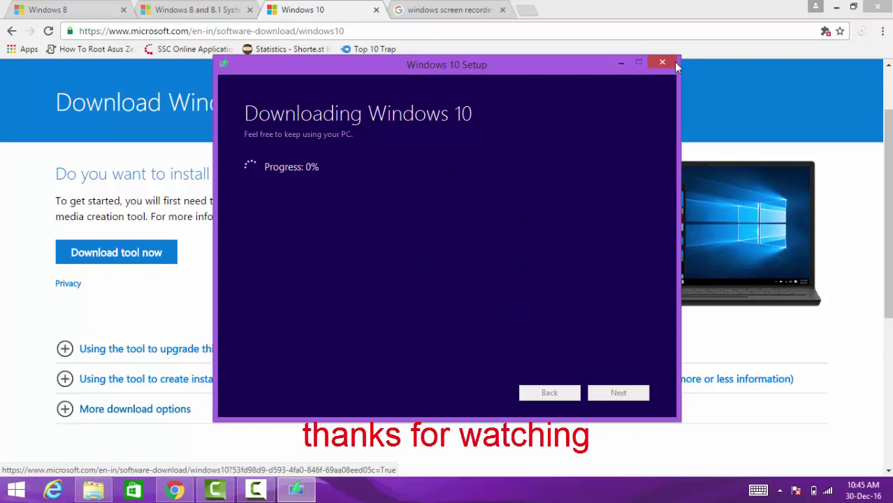